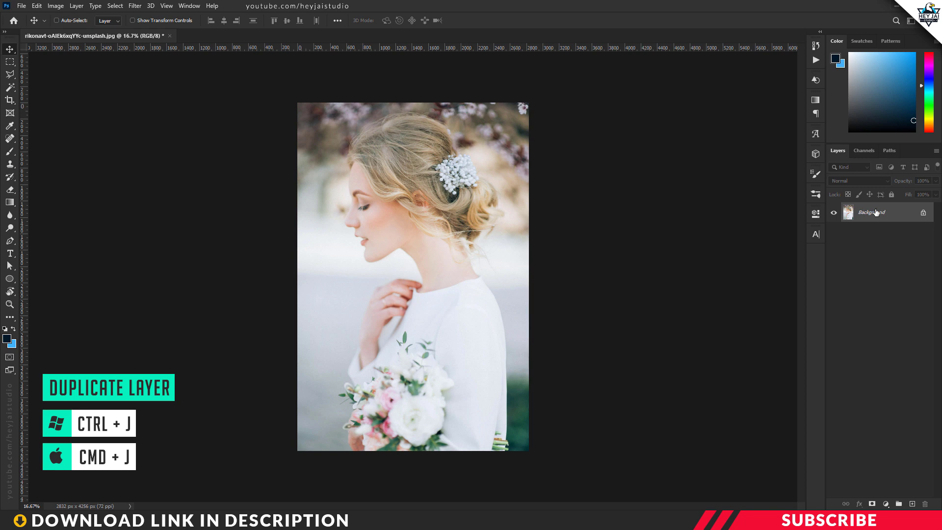
- Duplicate Background to Layer 1, delete Background, then duplicate Layer 1 as Layer 1 copy
{"action": "key", "text": "ctrl+j"}
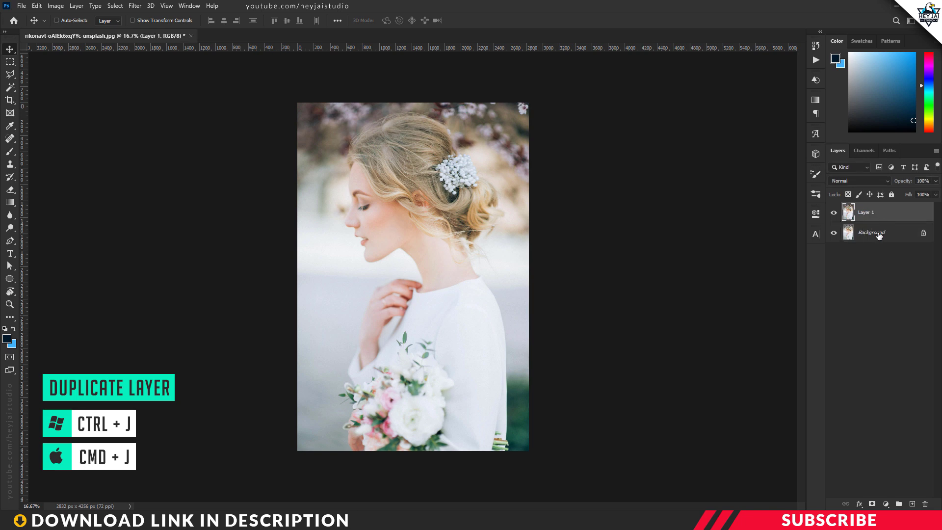
{"action": "left_click_drag", "start_coordinate": [880, 235], "coordinate": [927, 503]}
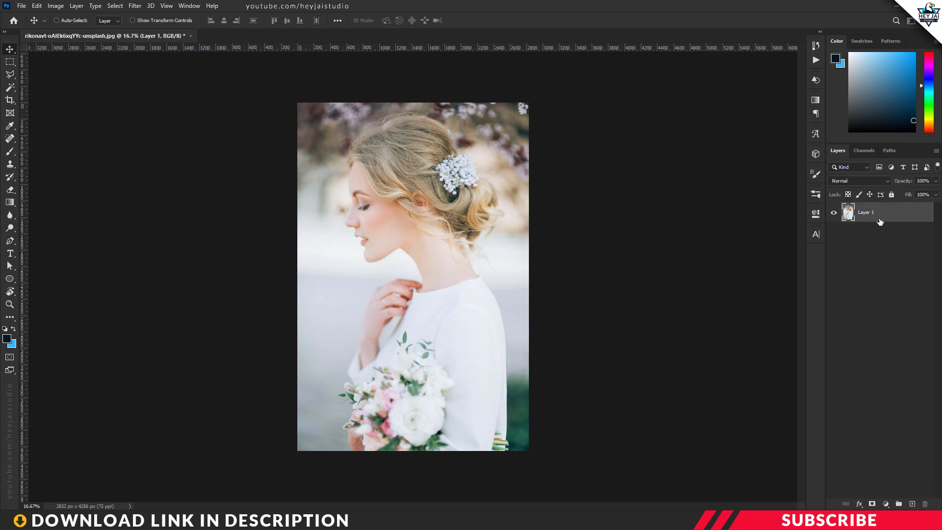
{"action": "key", "text": "ctrl+j"}
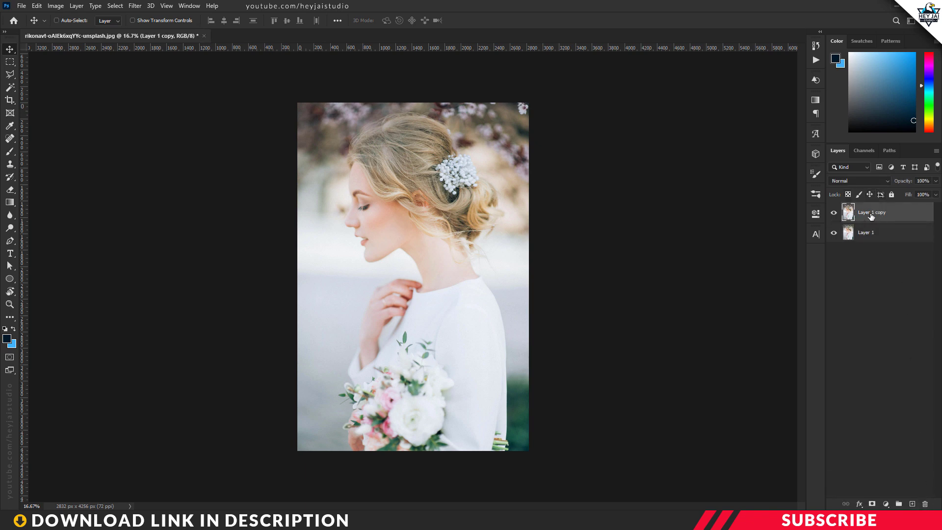
- Launch Camera Raw Filter on Layer 1 copy and show its more-image-settings menu
{"action": "left_click", "coordinate": [135, 7]}
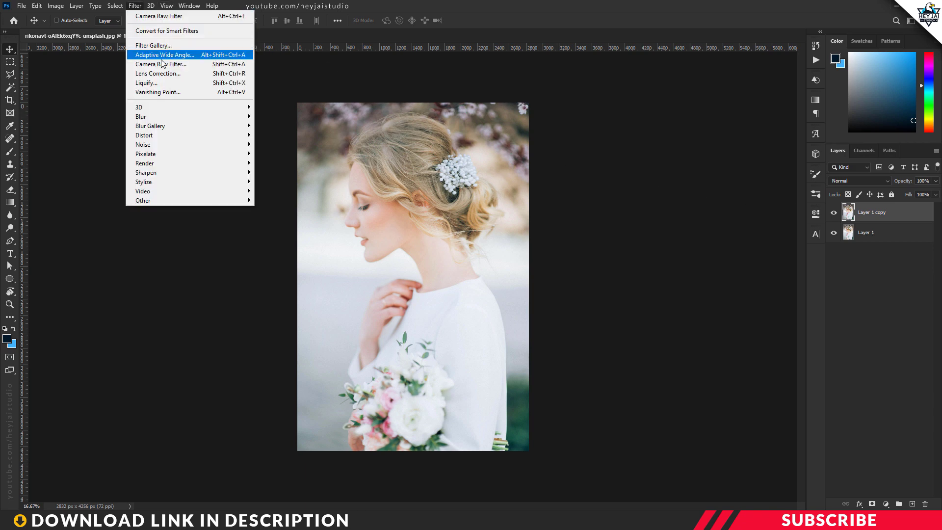
{"action": "left_click", "coordinate": [203, 64]}
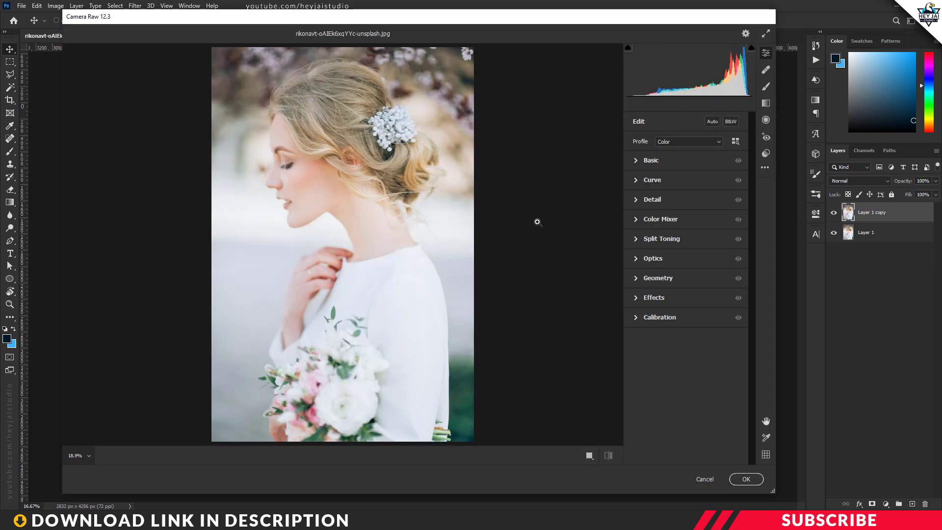
{"action": "left_click", "coordinate": [766, 168]}
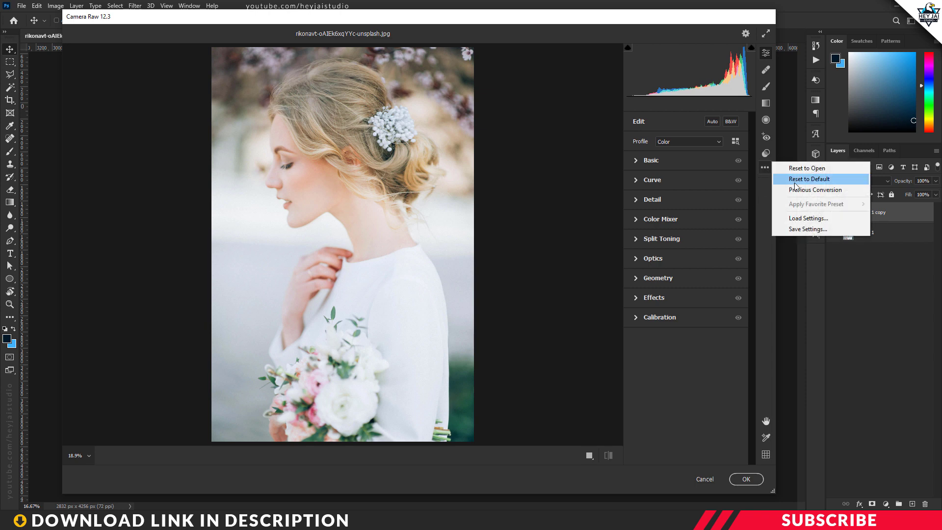
- Load Pink Breeze.xmp from the Project File folder via Load Settings
{"action": "left_click", "coordinate": [813, 219]}
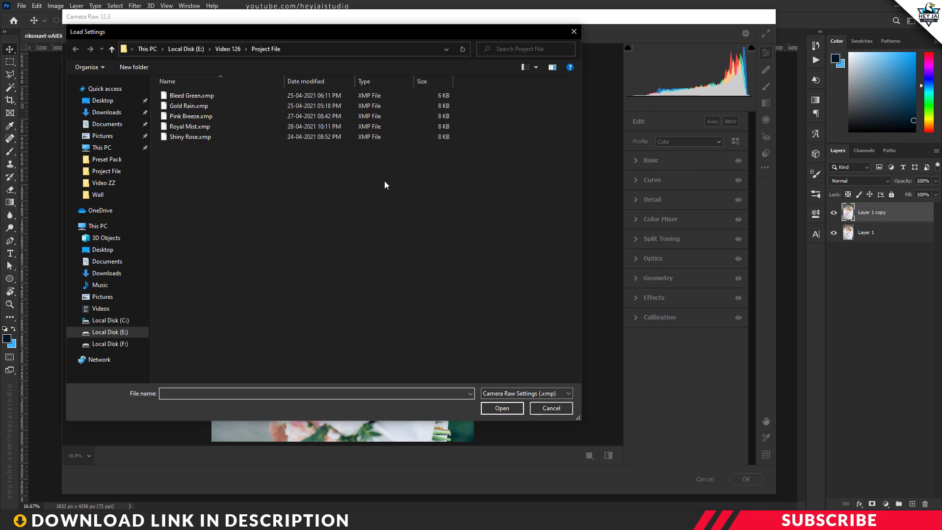
{"action": "left_click", "coordinate": [198, 117]}
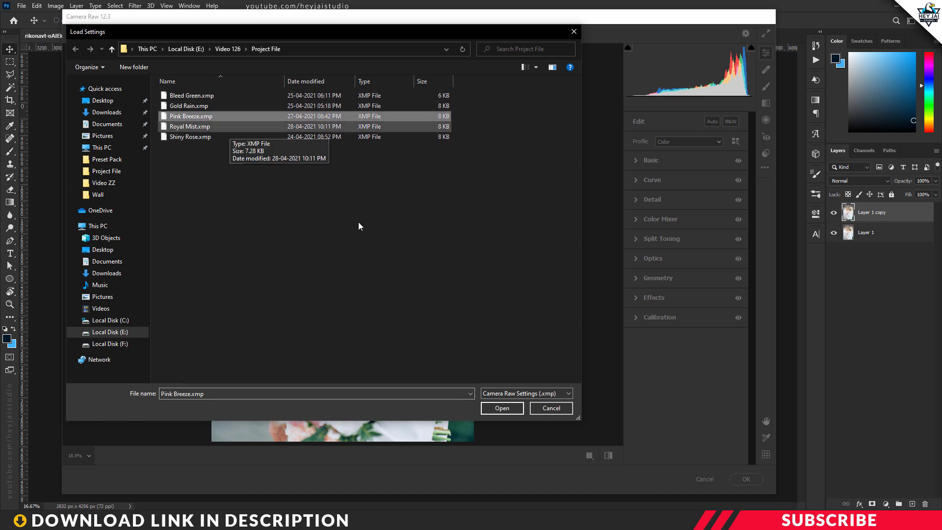
{"action": "left_click", "coordinate": [501, 408]}
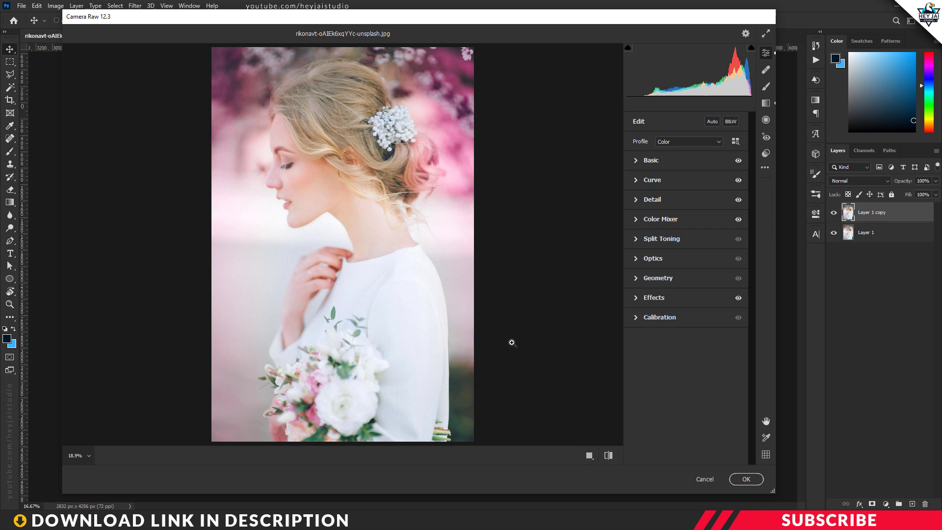
- Review the Basic and Curve panels, then commit the Pink Breeze Camera Raw filter with OK
{"action": "left_click", "coordinate": [637, 160]}
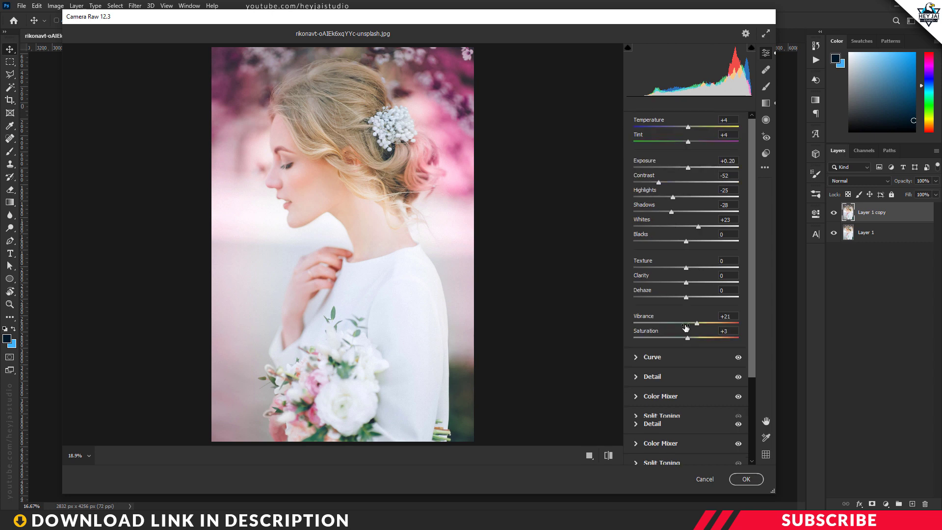
{"action": "scroll", "coordinate": [686, 321], "scroll_direction": "down", "scroll_amount": 3}
{"action": "left_click", "coordinate": [639, 339]}
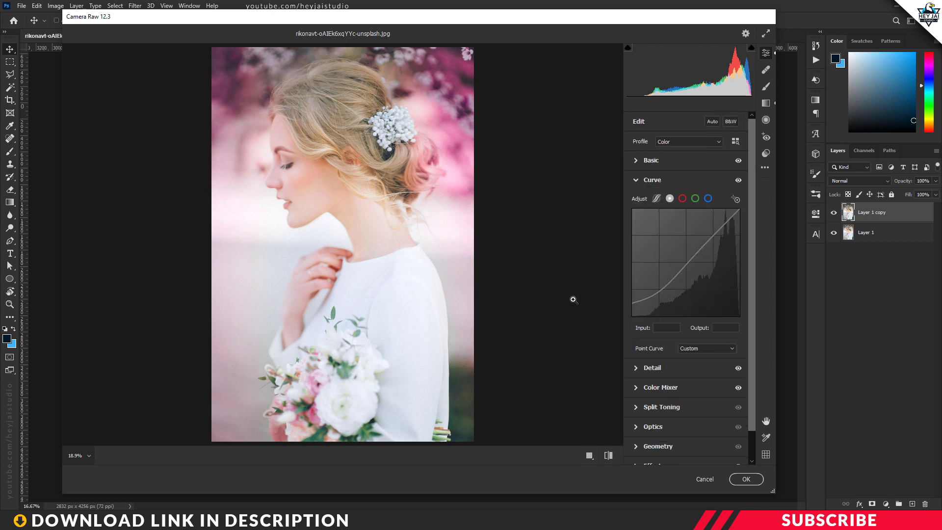
{"action": "left_click", "coordinate": [745, 480]}
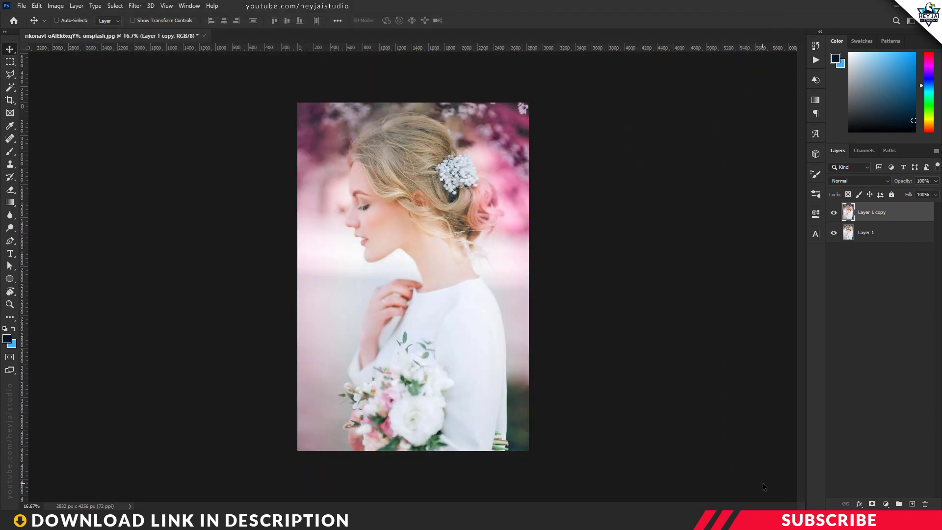
{"action": "left_click", "coordinate": [835, 213]}
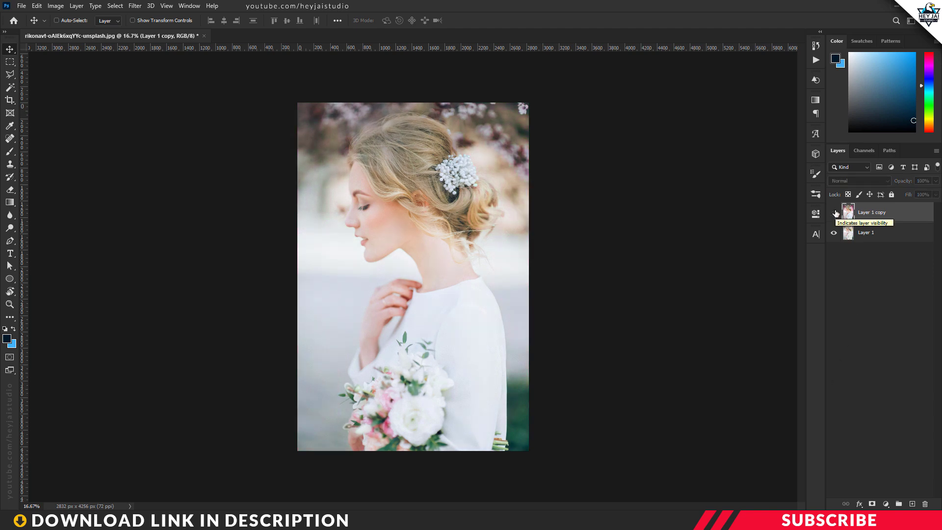
{"action": "left_click", "coordinate": [836, 213]}
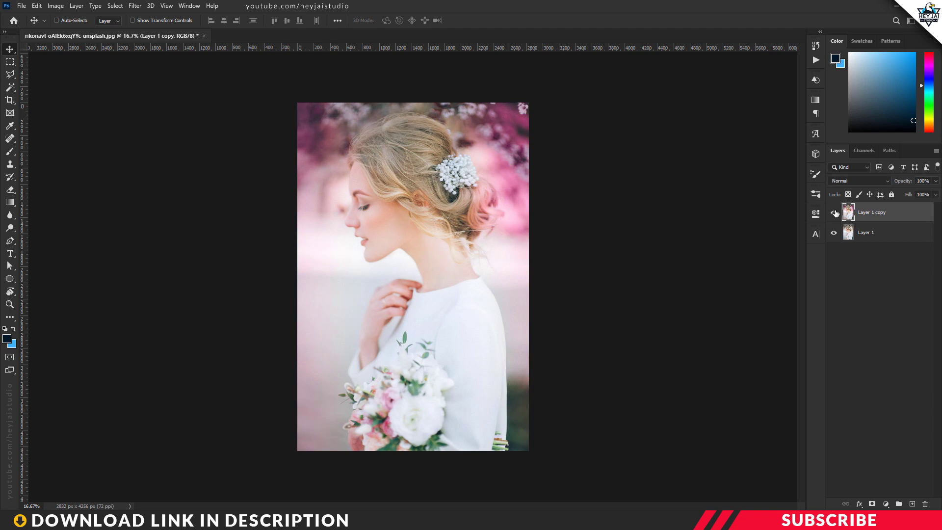
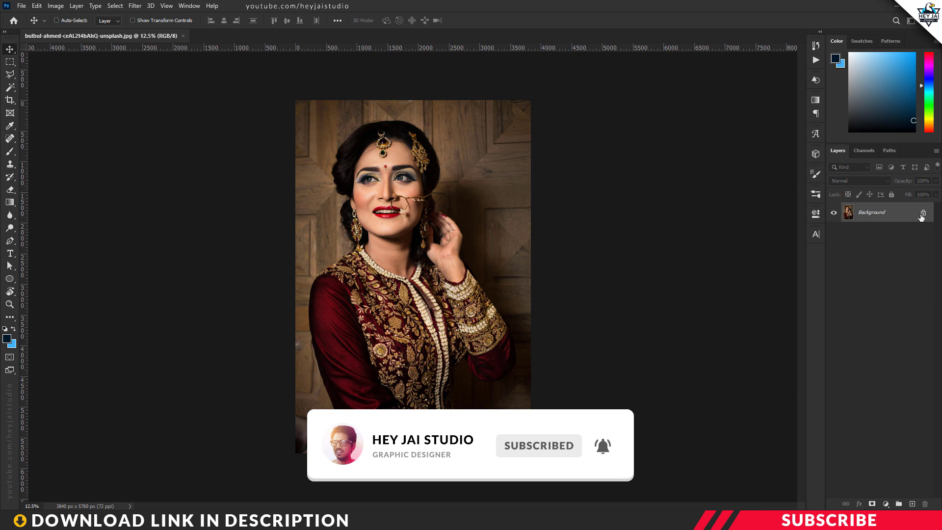
- Unlock the portrait background into Layer 1 and duplicate it as Layer 1 copy
{"action": "key", "text": "ctrl+j"}
{"action": "mouse_move", "coordinate": [884, 233]}
{"action": "left_mouse_down"}
{"action": "mouse_move", "coordinate": [912, 269]}
{"action": "mouse_move", "coordinate": [923, 504]}
{"action": "left_mouse_up"}
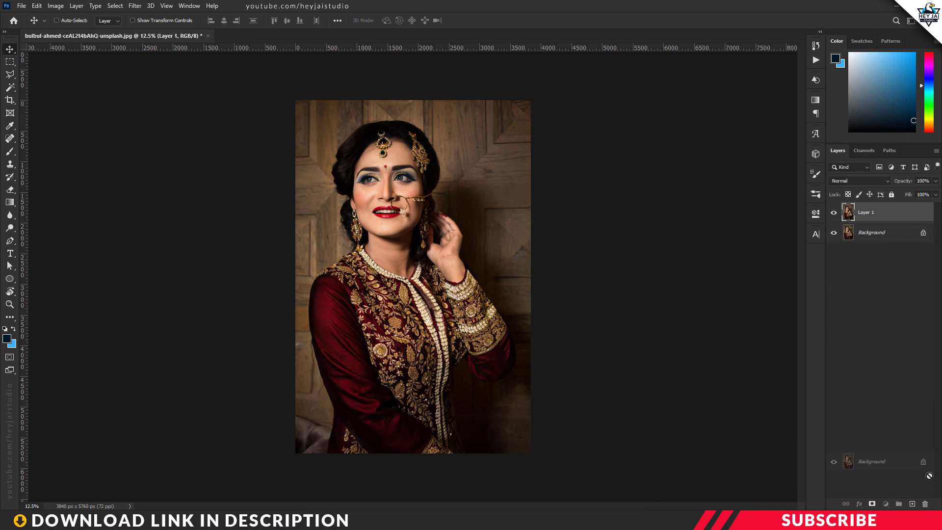
{"action": "key", "text": "ctrl+j"}
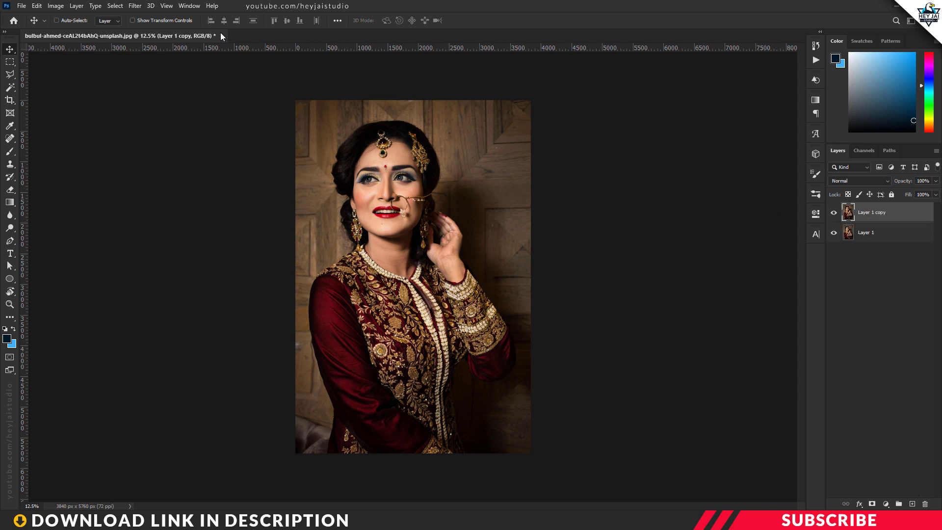
{"action": "left_click", "coordinate": [135, 6]}
- Load the Royal Mist.xmp preset into the Camera Raw Filter on Layer 1 copy
{"action": "left_click", "coordinate": [160, 63]}
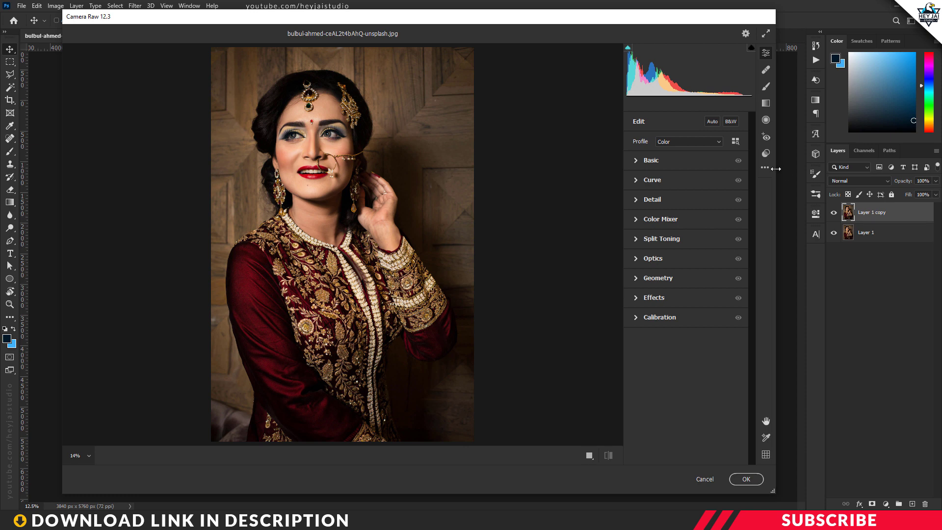
{"action": "left_click", "coordinate": [766, 168]}
{"action": "left_click", "coordinate": [808, 219]}
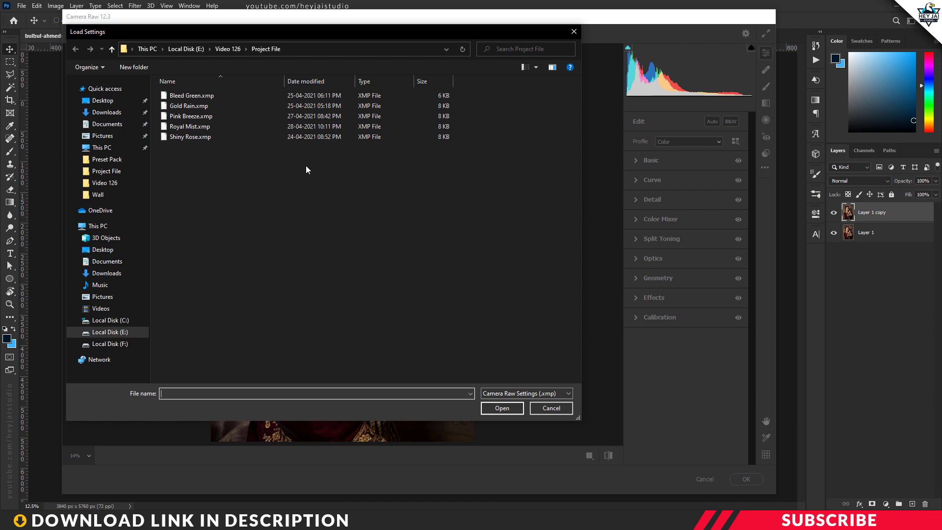
{"action": "left_click", "coordinate": [206, 127]}
{"action": "left_click", "coordinate": [502, 408]}
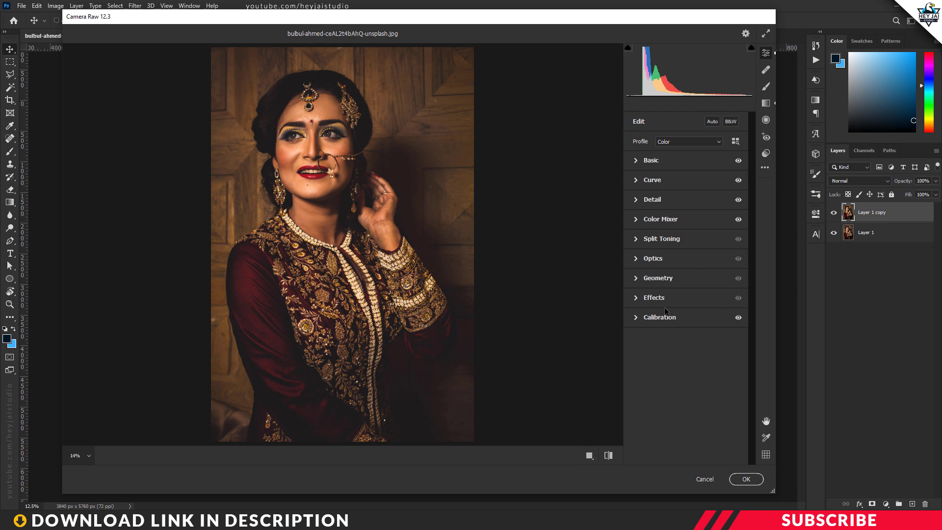
{"action": "left_click", "coordinate": [747, 479]}
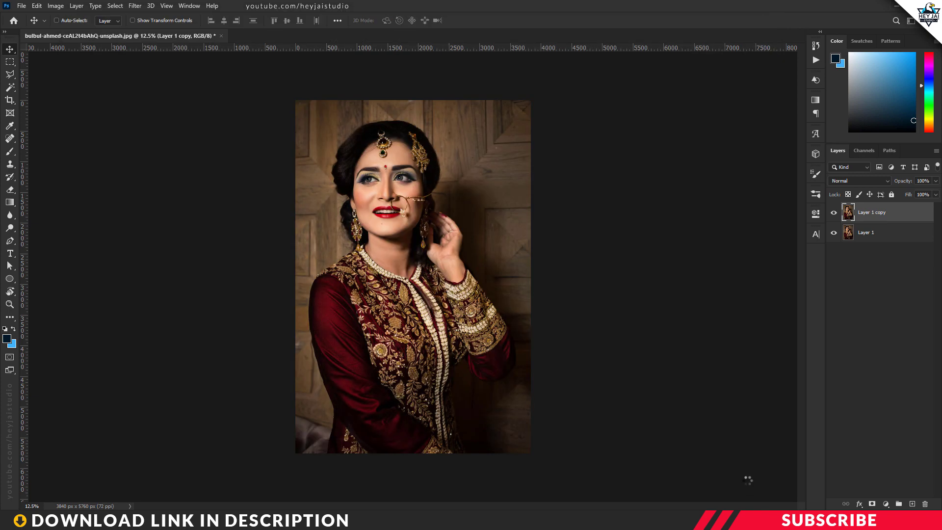
{"action": "left_click", "coordinate": [835, 213]}
{"action": "left_click", "coordinate": [835, 214]}
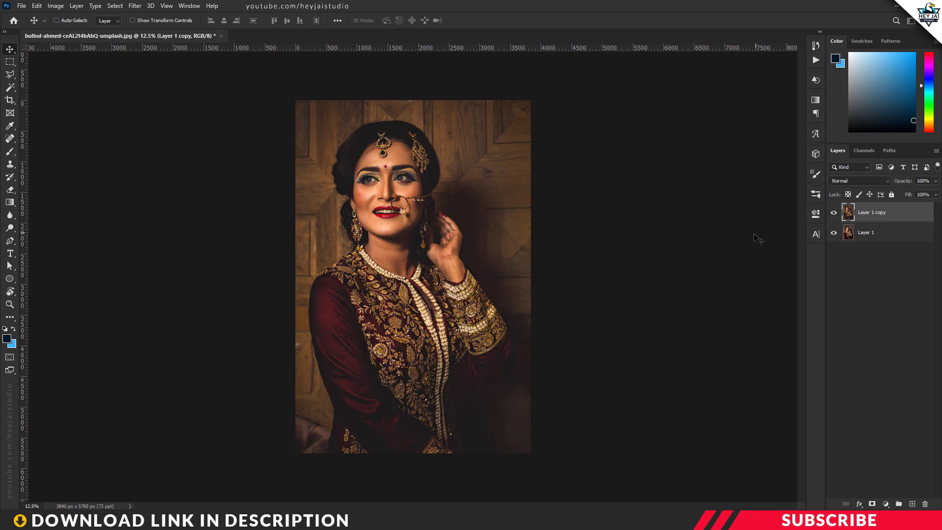